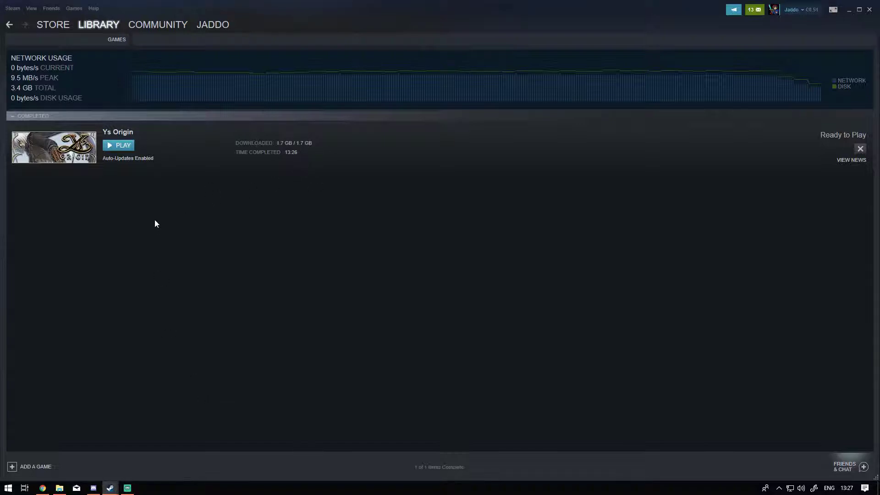
Browse the local files of Ys Origin from its game properties and open the release folder in a movable window
right_click(75, 157)
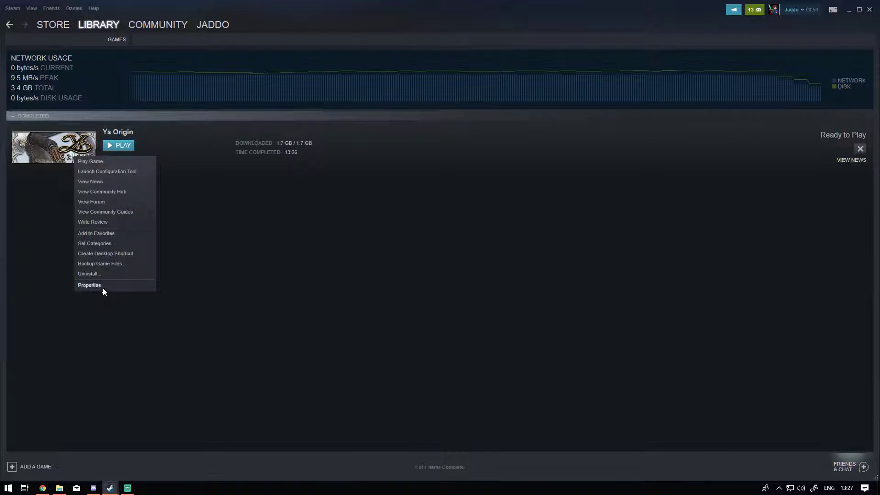
left_click(90, 285)
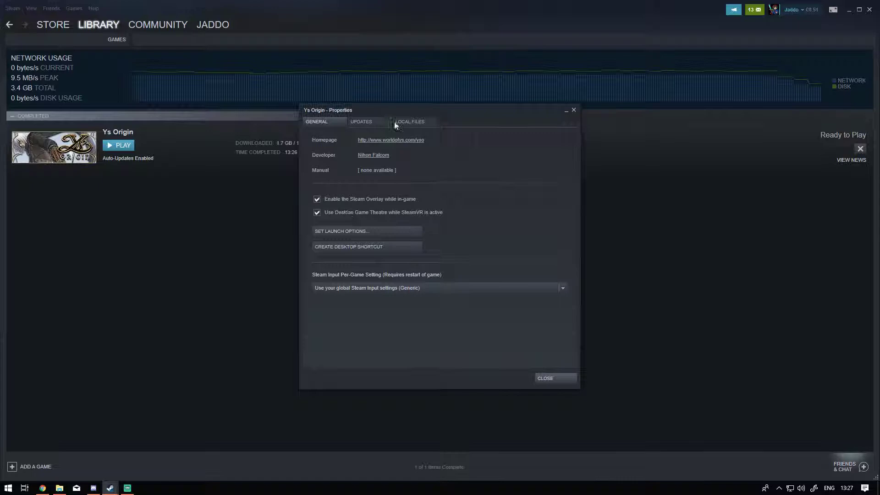
left_click(402, 121)
left_click(364, 158)
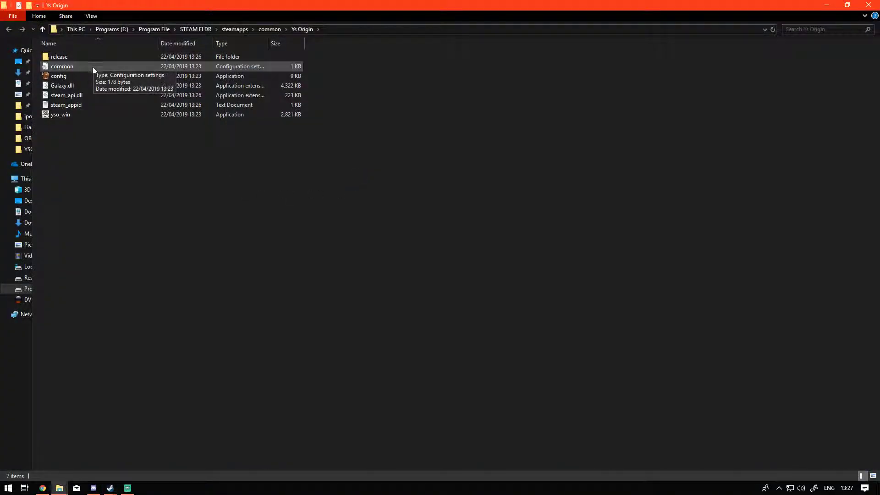
double_click(93, 56)
left_click_drag(255, 6, 444, 85)
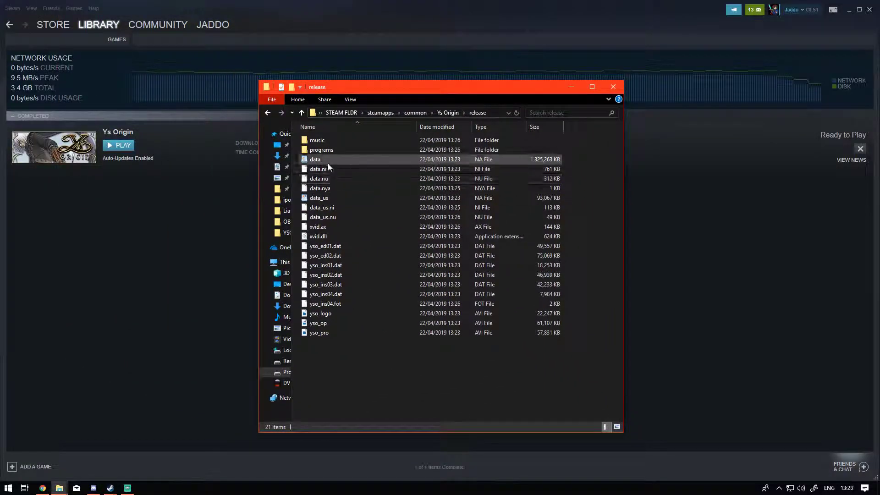
Rename the four data files (NA, NI, NU and NYA) in the release folder to data_u, keeping their extensions
left_click_drag(328, 163, 354, 195)
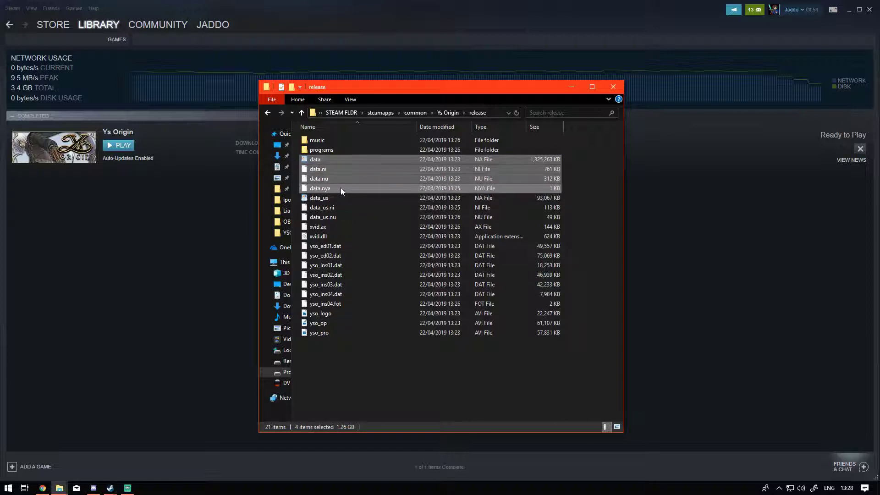
right_click(342, 189)
left_click(274, 296)
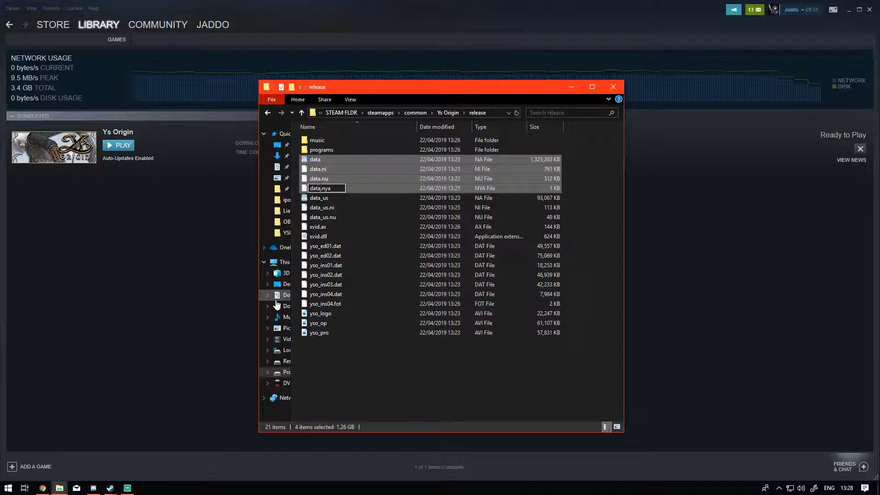
type("_u")
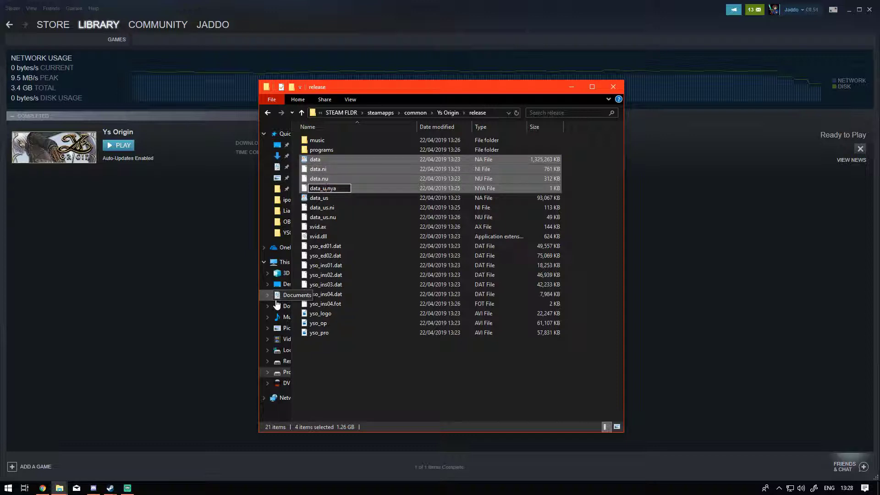
key("Return")
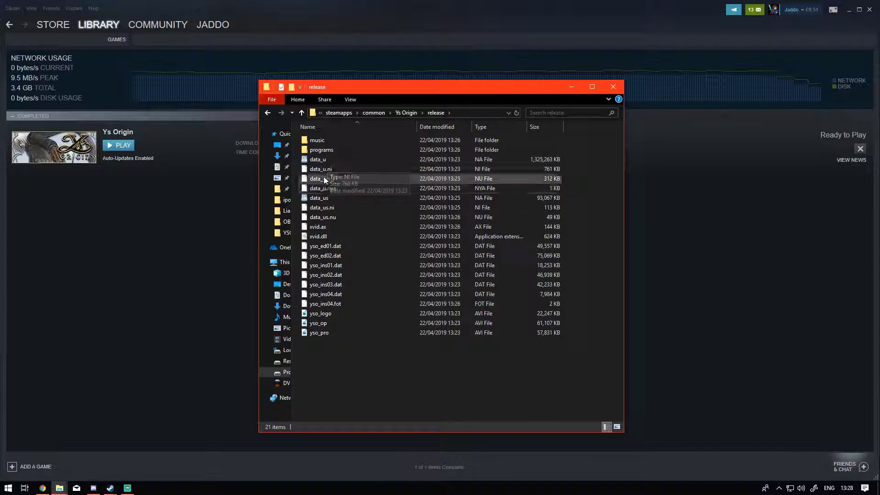
Rename the three data_us files (NA, NI and NU) to data, keeping their extensions
left_click(321, 198)
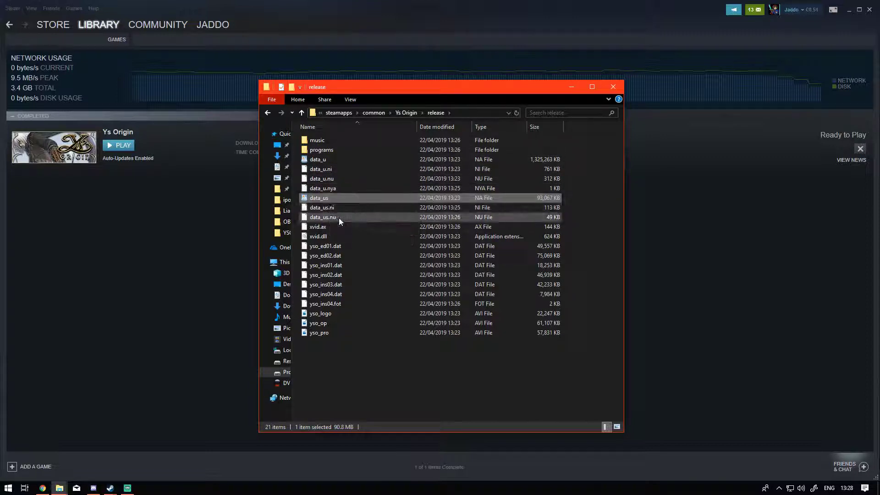
left_click(340, 217, "shift")
right_click(339, 218)
left_click(275, 327)
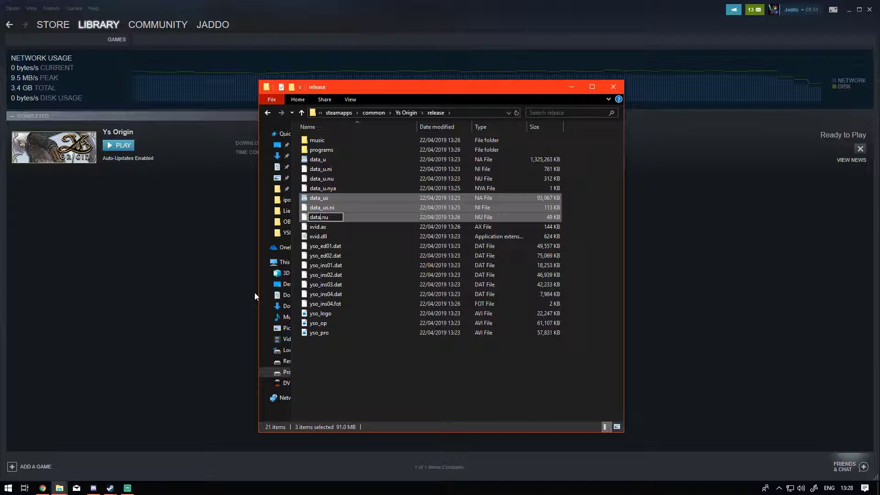
type("data")
key("Return")
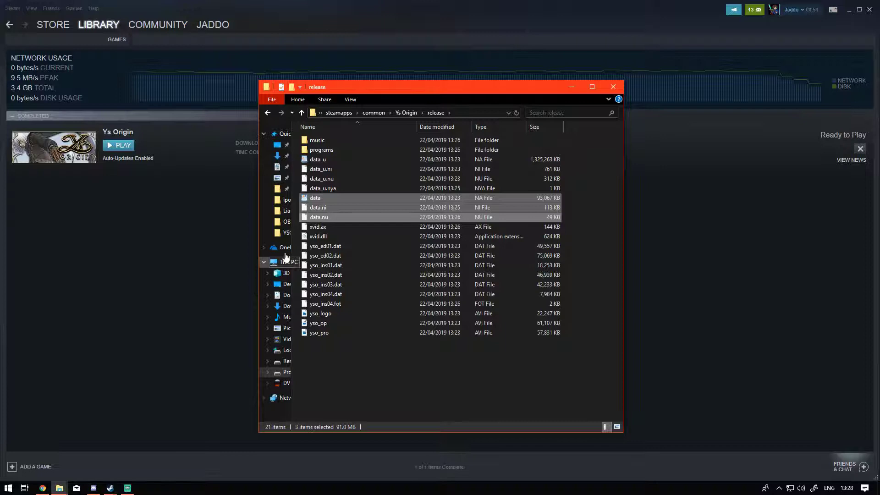
Rename the four data_u files to data_us, keeping their extensions
left_click(356, 188)
left_click(345, 158, "shift")
right_click(342, 158)
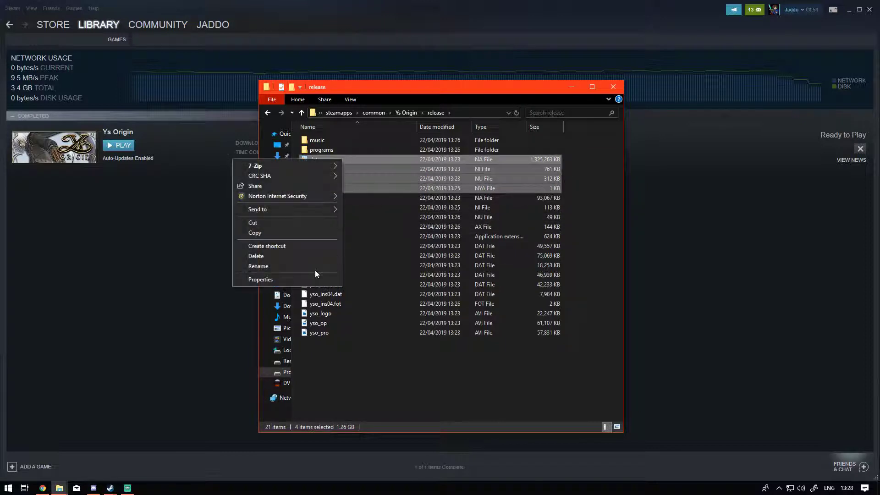
left_click(310, 266)
type("data_us")
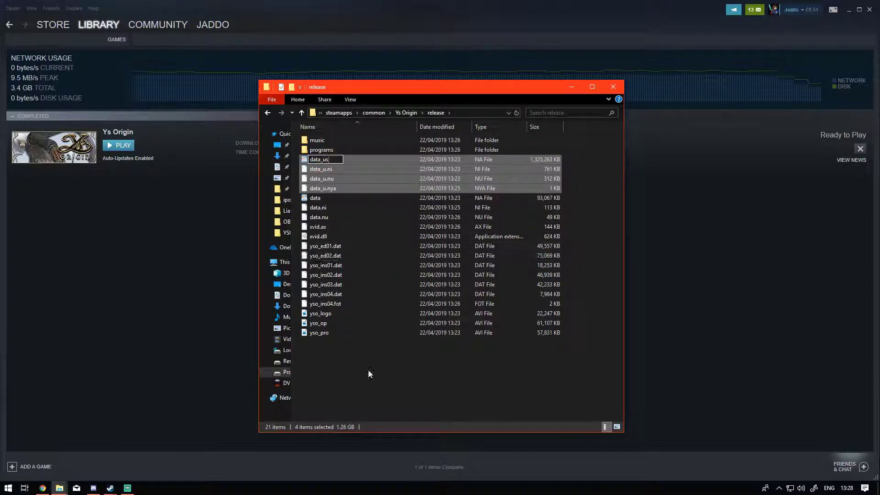
key("Return")
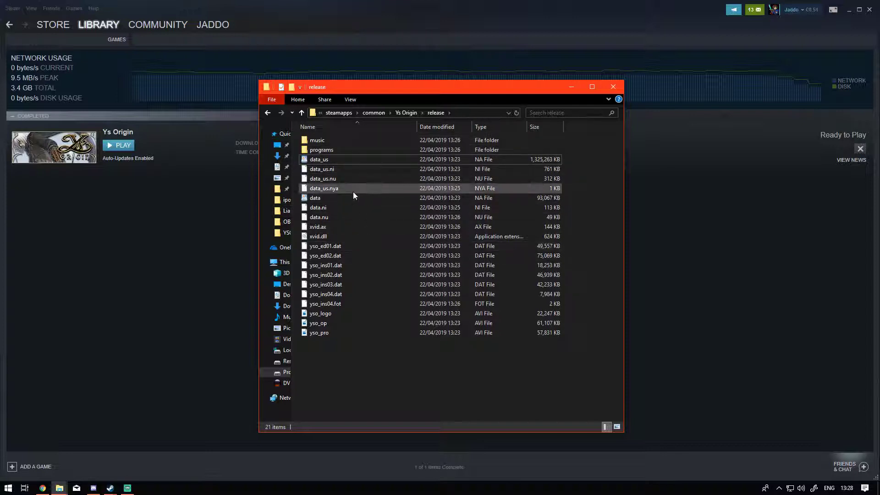
Launch Ys Origin and load save No.50, 14F - Silent Sands
left_click(175, 260)
left_click(120, 145)
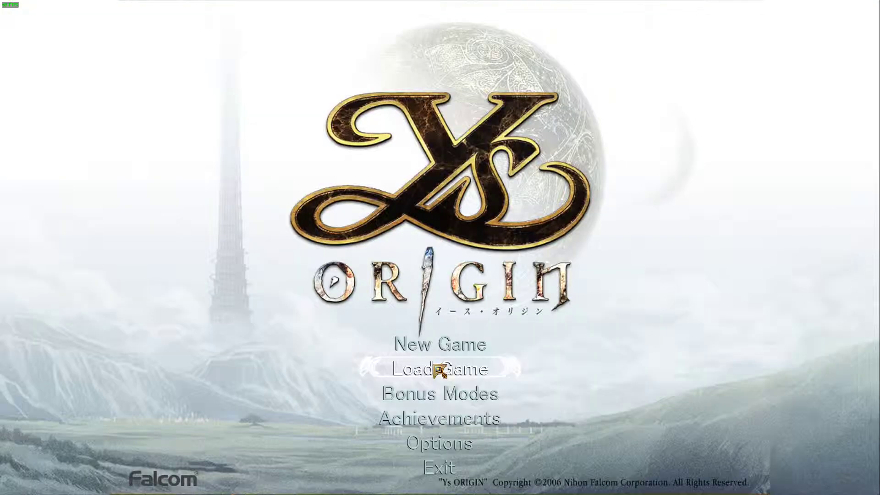
left_click(430, 370)
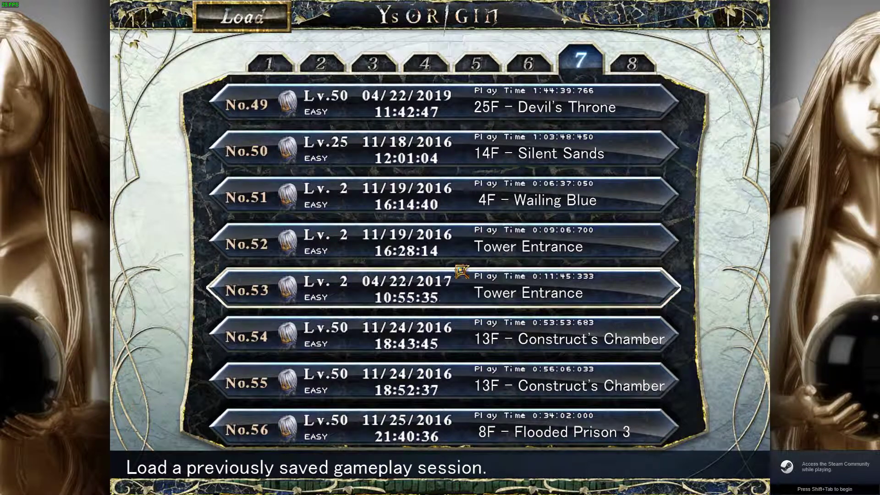
left_click(431, 156)
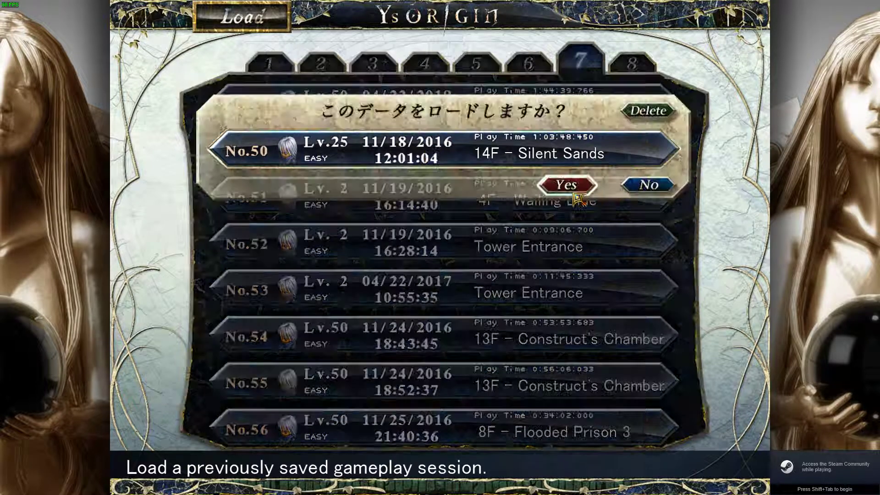
left_click(572, 189)
Examine the item description text in the game's inventory, and quit the game
key("Escape")
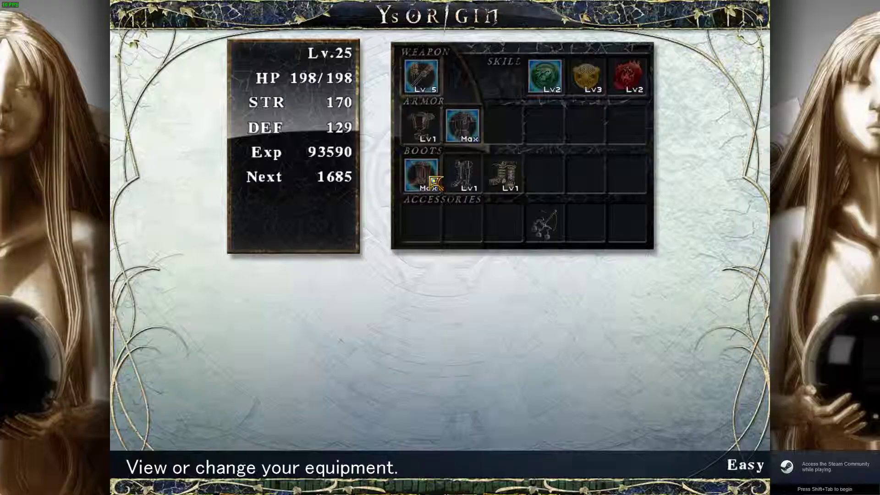
left_click(343, 18)
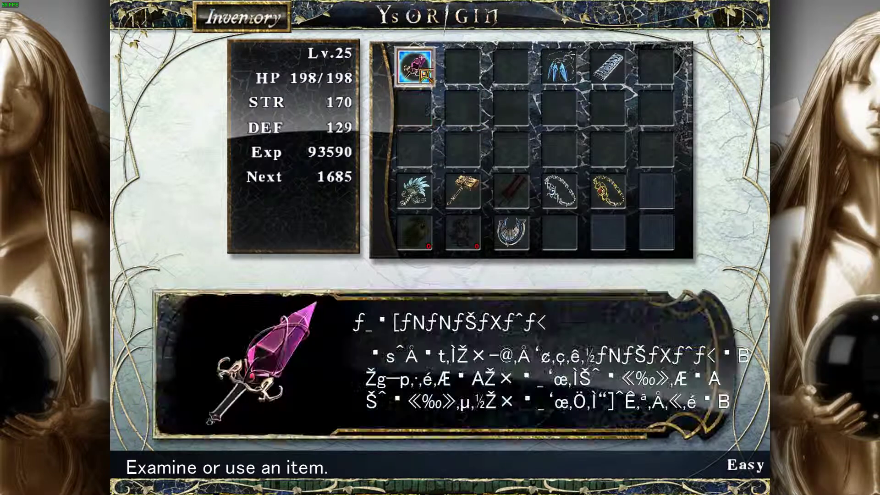
key("Escape")
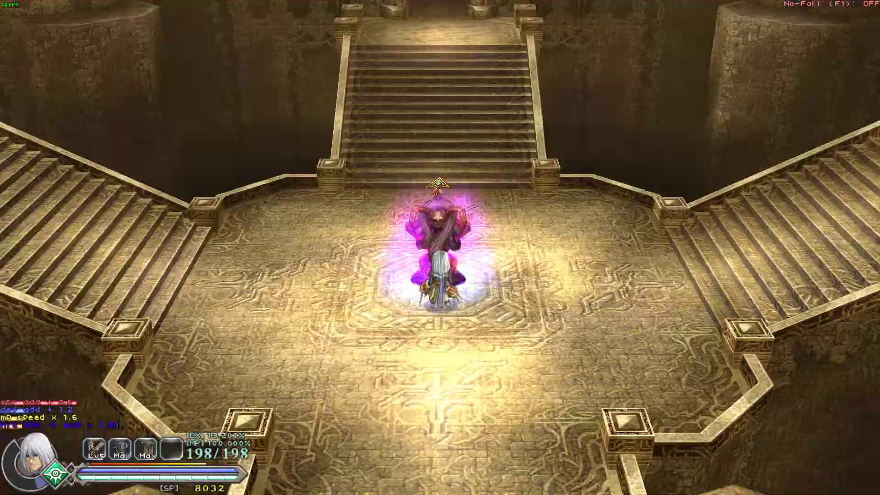
key("alt+F4")
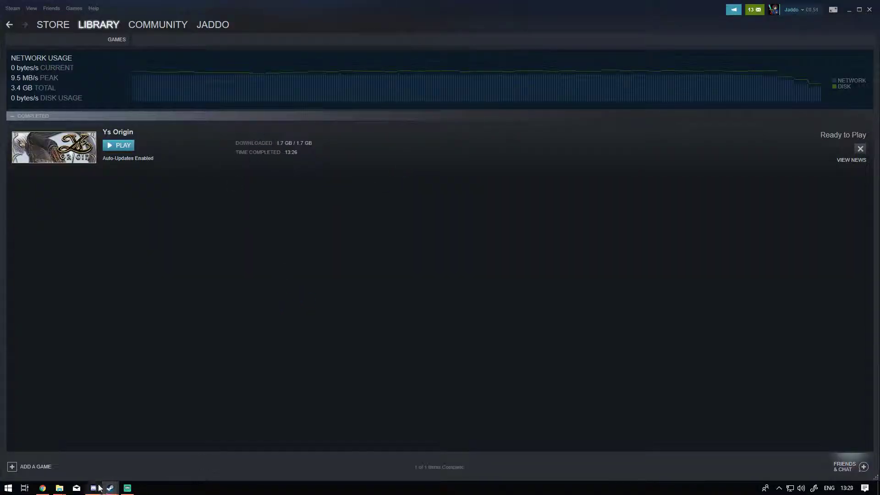
Bring back the release folder window, move it aside and reopen the folder from Ys Origin to refresh its listing
mouse_move(60, 487)
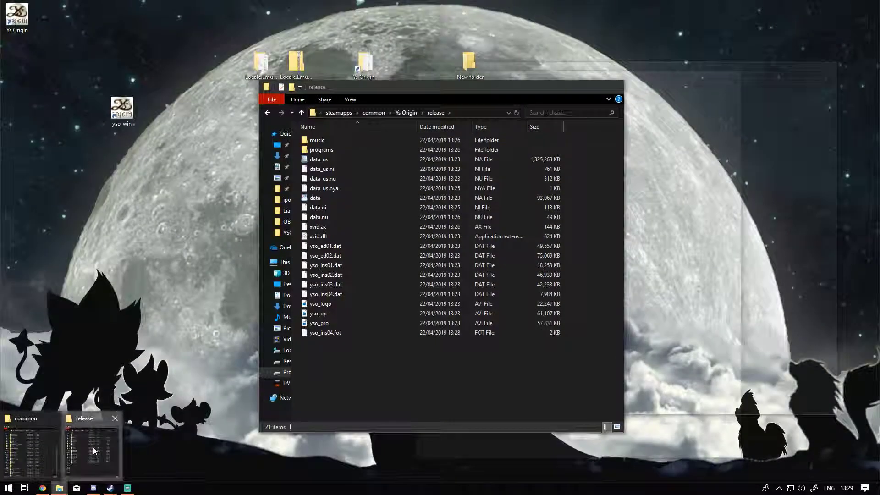
left_click(94, 447)
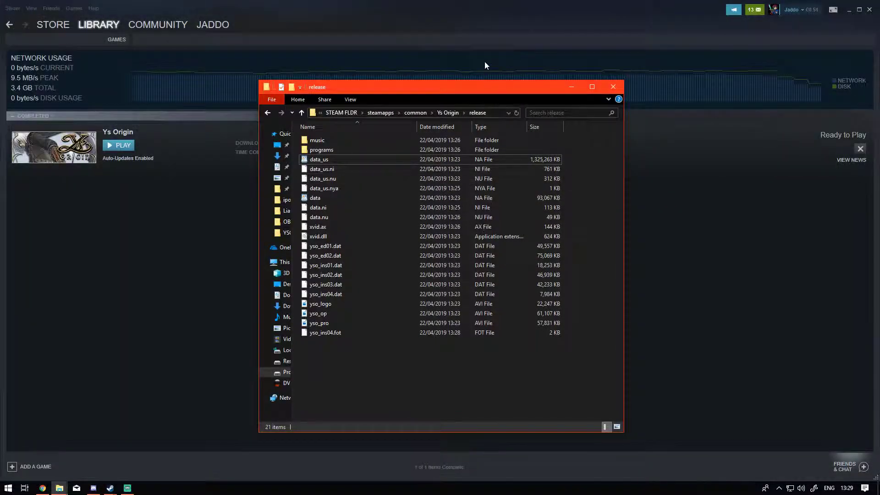
left_click_drag(484, 90, 674, 76)
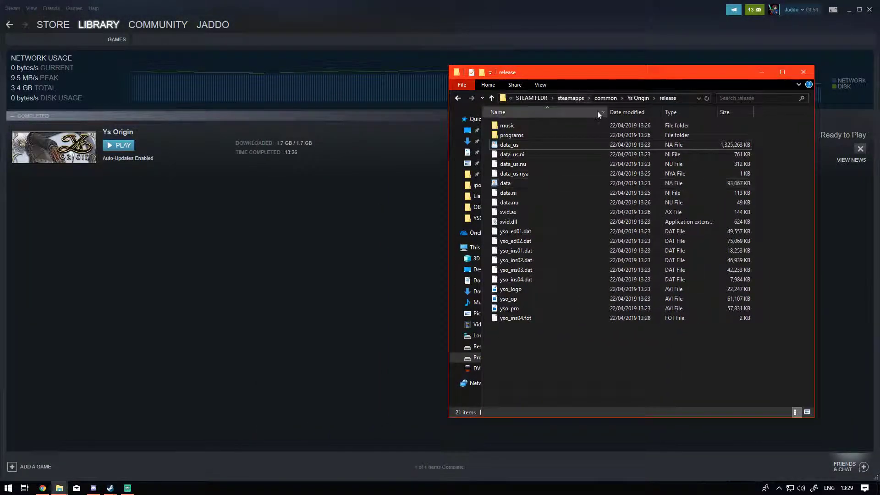
left_click(632, 98)
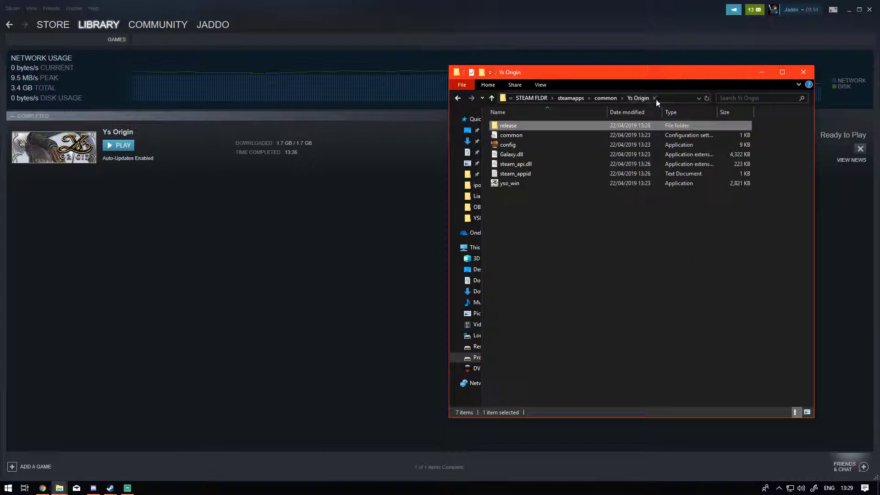
double_click(550, 129)
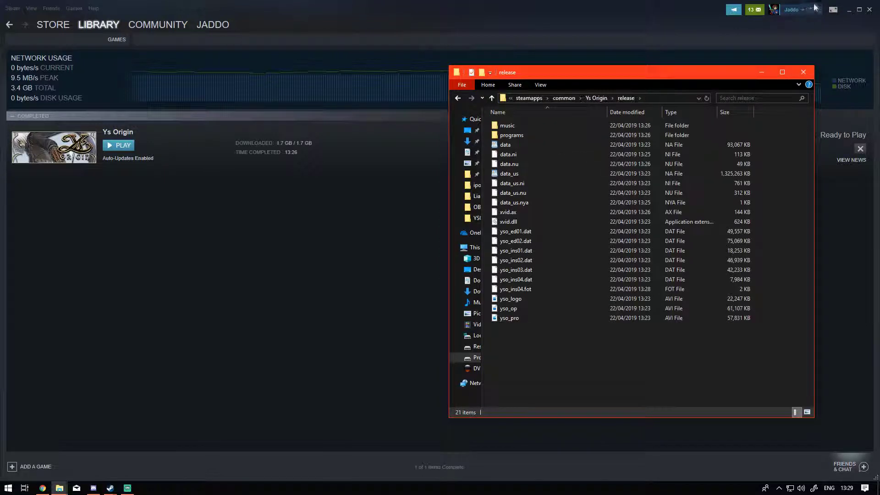
Minimize Steam, switch to Chrome and open Locale Emulator's GitHub releases page at the Locale.Emulator.2.4.0.0.zip download
left_click(848, 12)
left_click(294, 192)
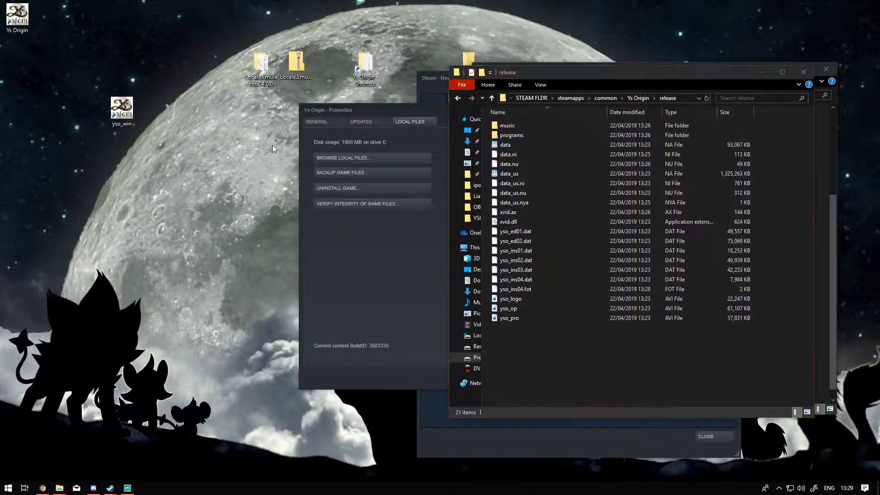
left_click(46, 488)
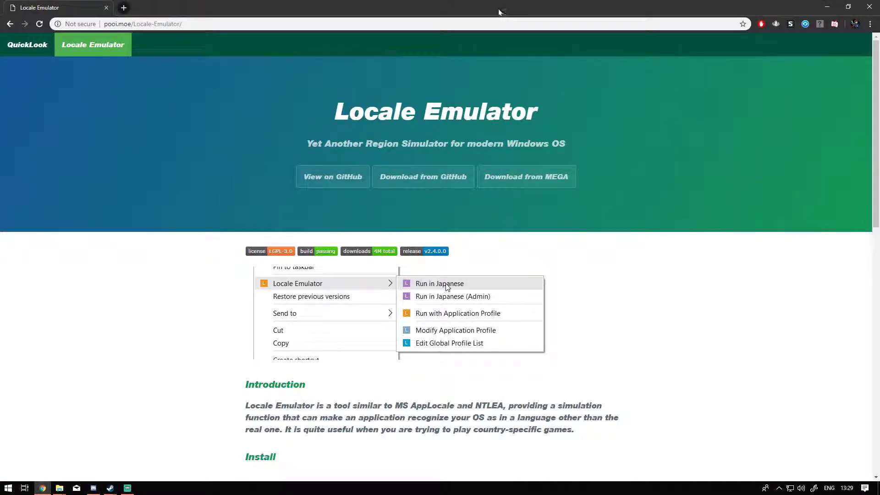
left_click(457, 185)
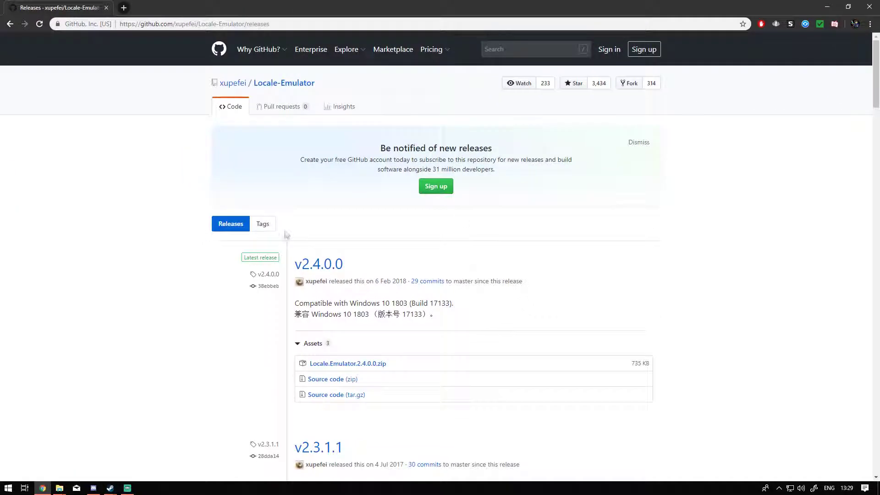
scroll(512, 360, "down", 1)
scroll(515, 355, "up", 1)
scroll(466, 365, "down", 1)
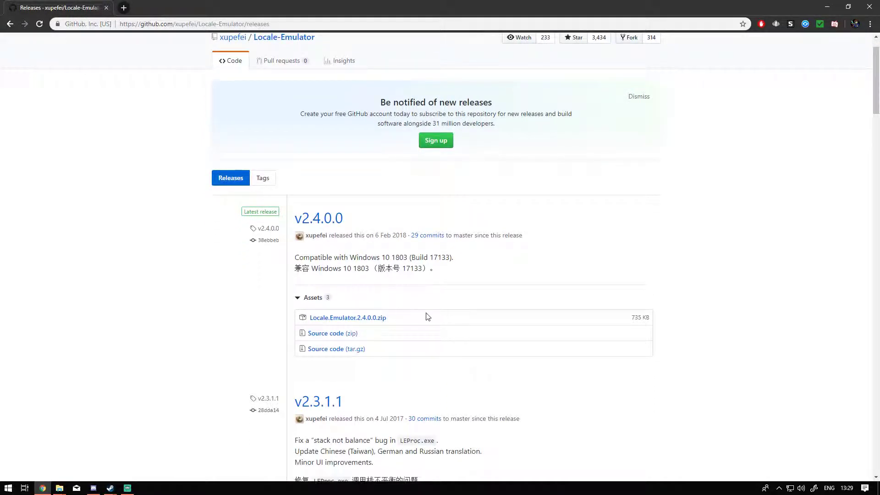
scroll(426, 317, "down", 1)
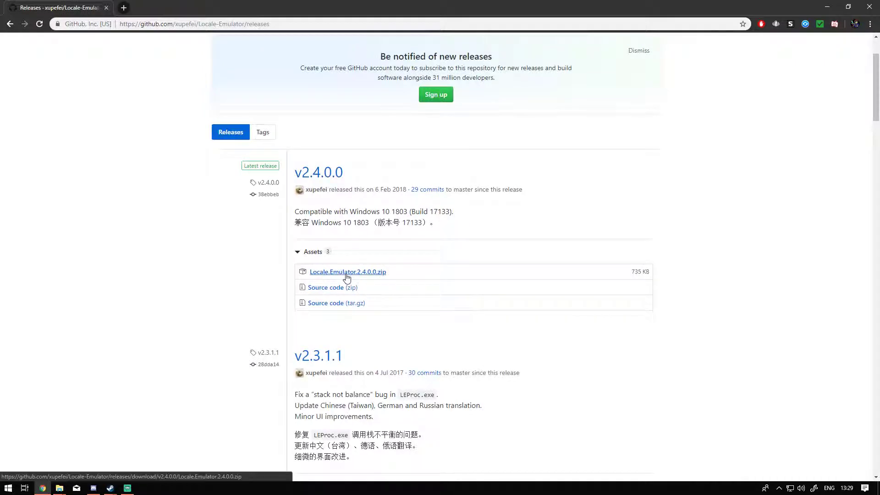
Minimize the browser, look at the LEGUI application in the desktop's Locale.Emulator.2.4.0.0 folder, and close that folder
left_click_drag(471, 4, 0, 152)
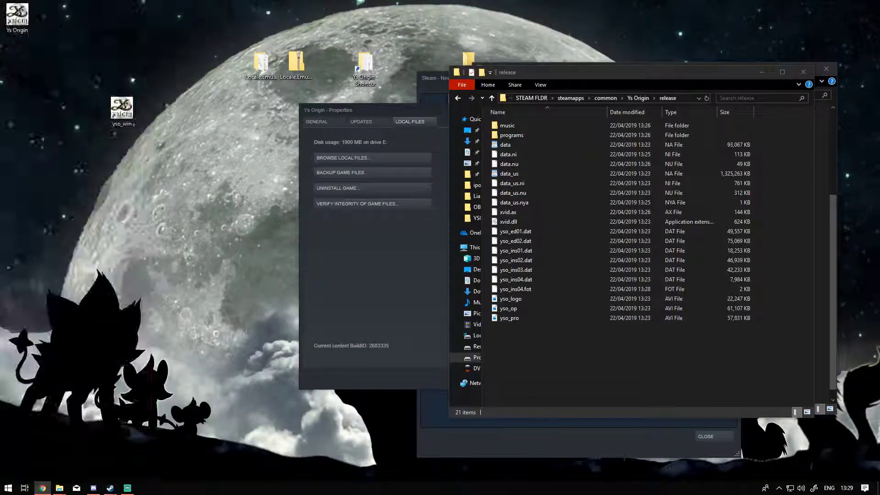
left_click(254, 78)
double_click(253, 78)
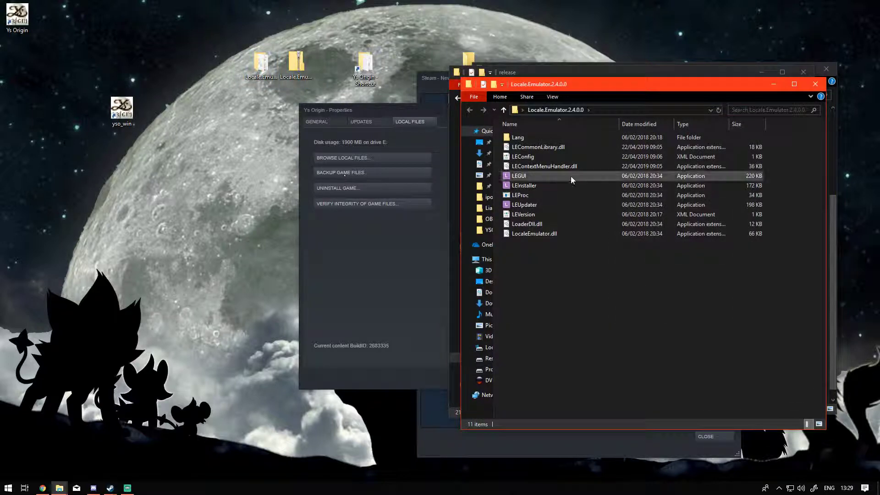
left_click(538, 177)
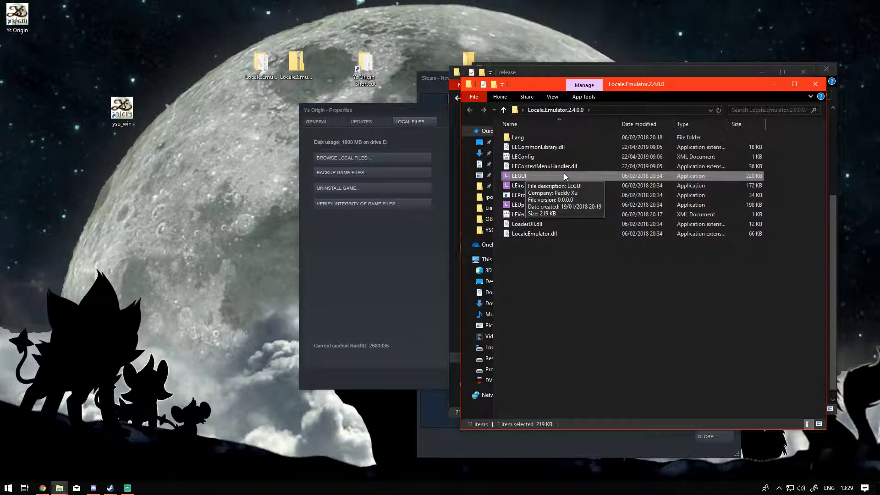
left_click(815, 86)
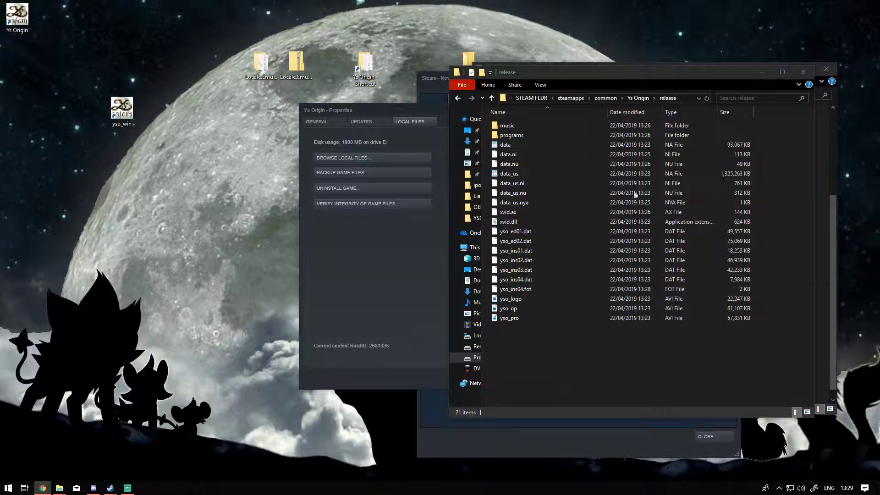
Go up to the Ys Origin folder and launch yso_win through Locale Emulator with Run in Japanese
left_click(639, 98)
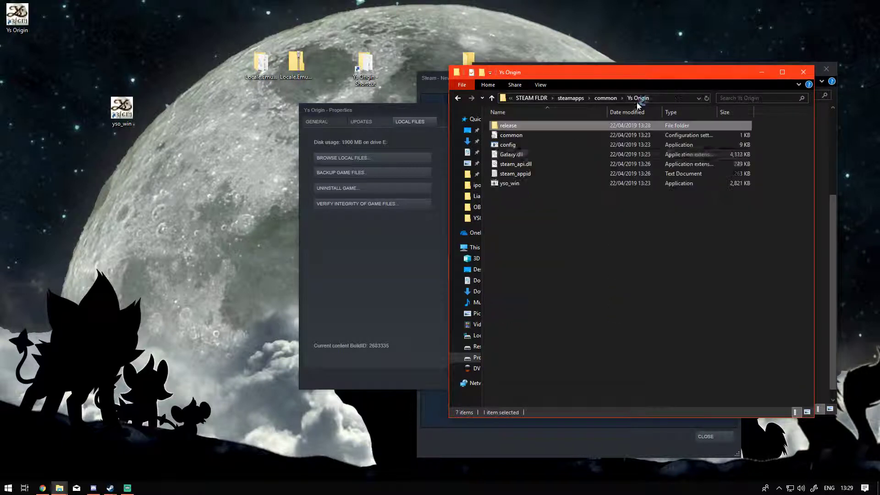
left_click(533, 182)
right_click(533, 183)
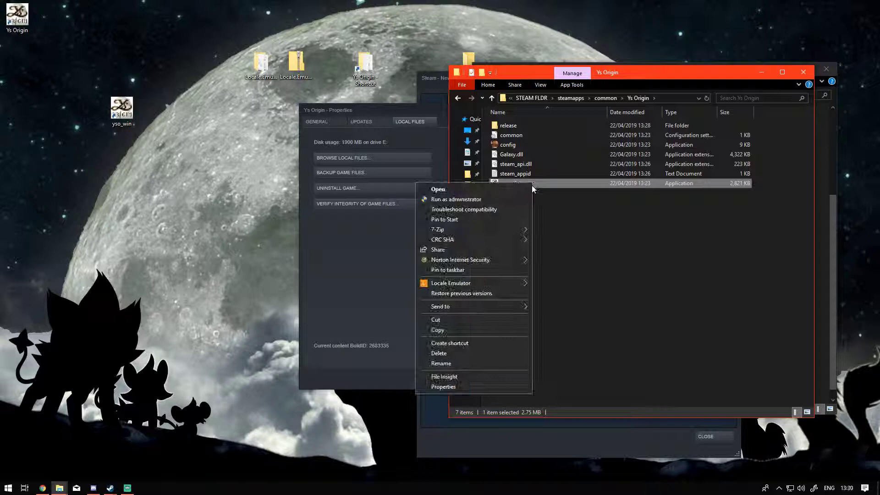
mouse_move(502, 285)
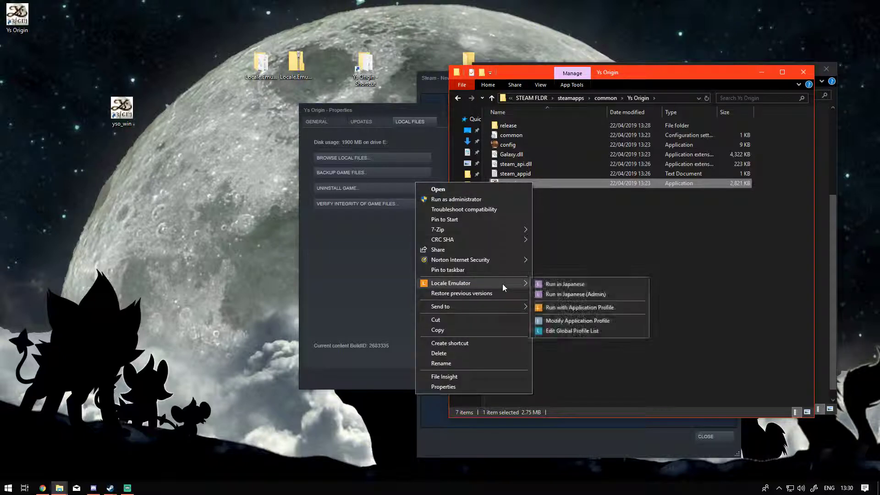
left_click(563, 284)
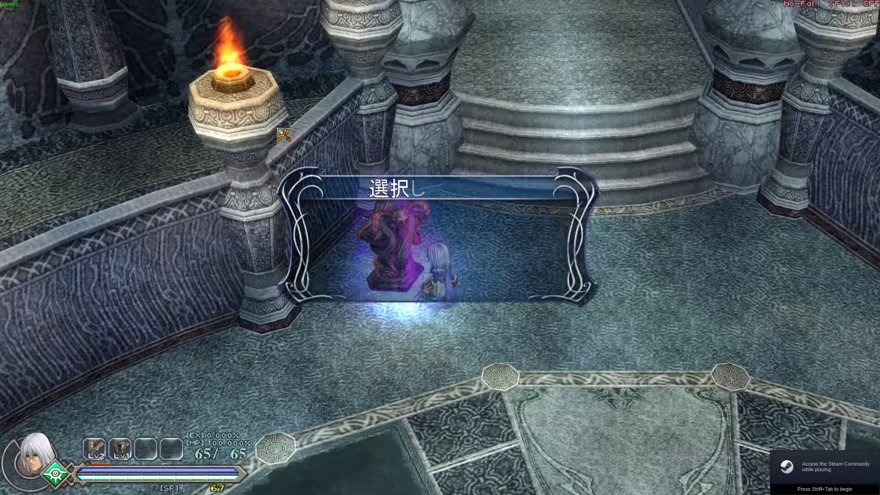
Dismiss the statue's selection prompt, examine the equipped weapon's description on the Equip screen, and leave that screen
left_click(436, 274)
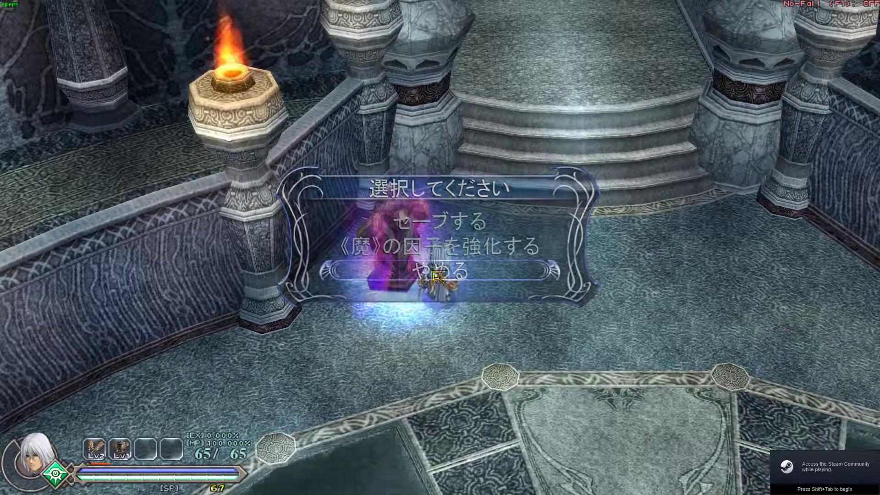
key("Escape")
left_click(243, 17)
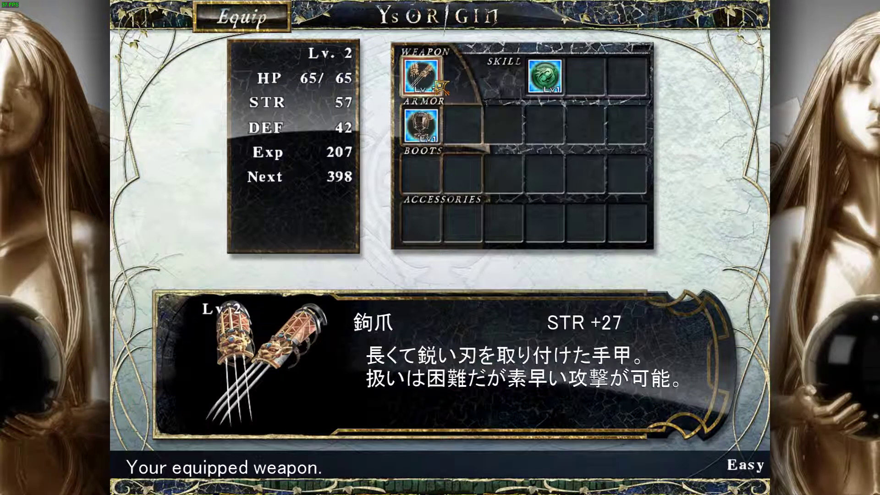
right_click(243, 18)
Open the game's inventory and examine the item names and descriptions, including the feather fan and the dark crystal
left_click(345, 18)
key("Down")
key("Down")
key("Down")
key("Down")
key("Right")
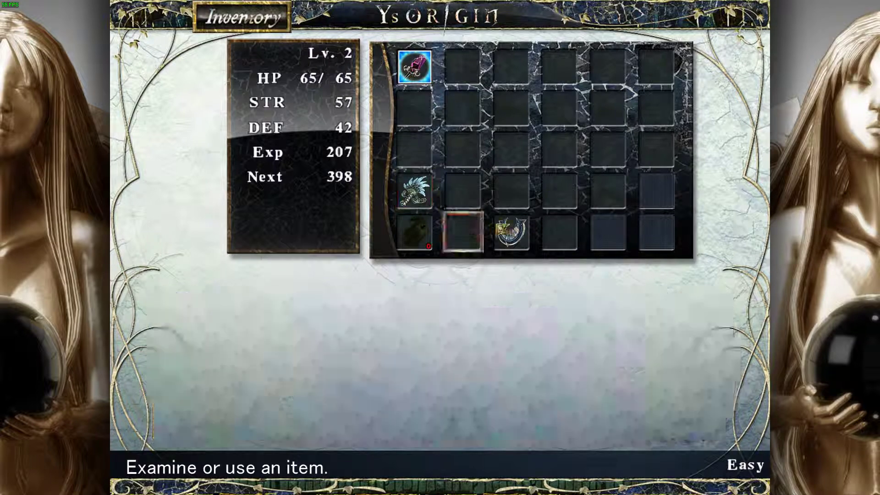
key("Right")
key("Left")
key("Left")
key("Up")
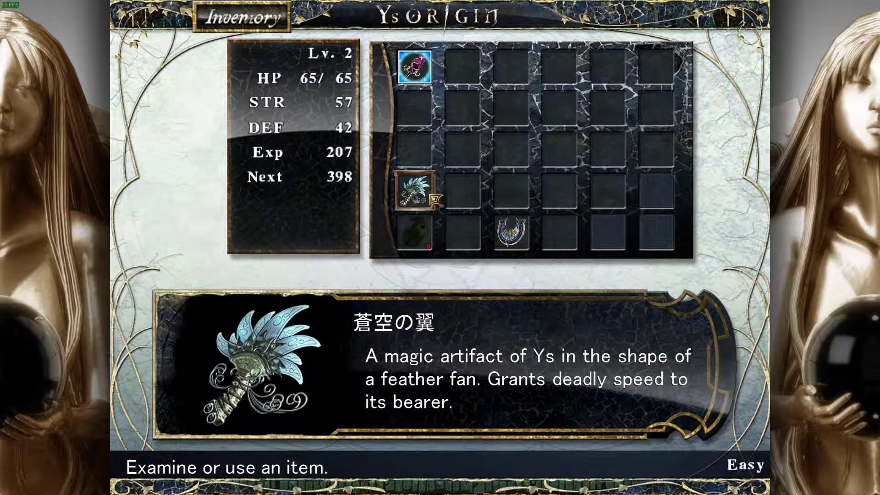
key("Up")
key("Up")
key("Up")
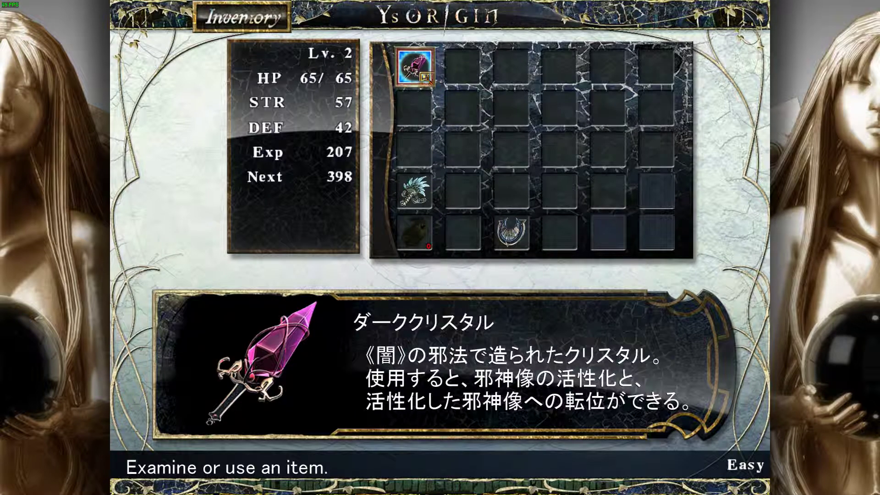
Leave the inventory and game menu, and quit the game to return to the desktop
key("Escape")
key("Escape")
key("Escape")
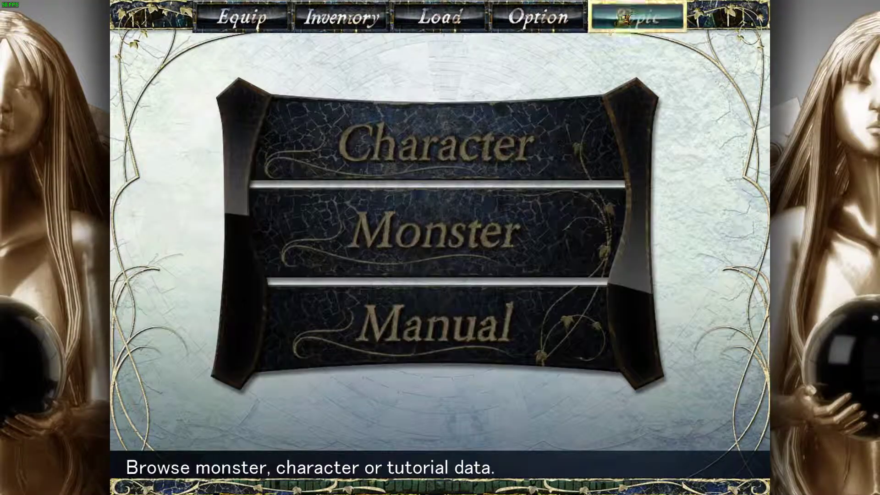
mouse_move(576, 20)
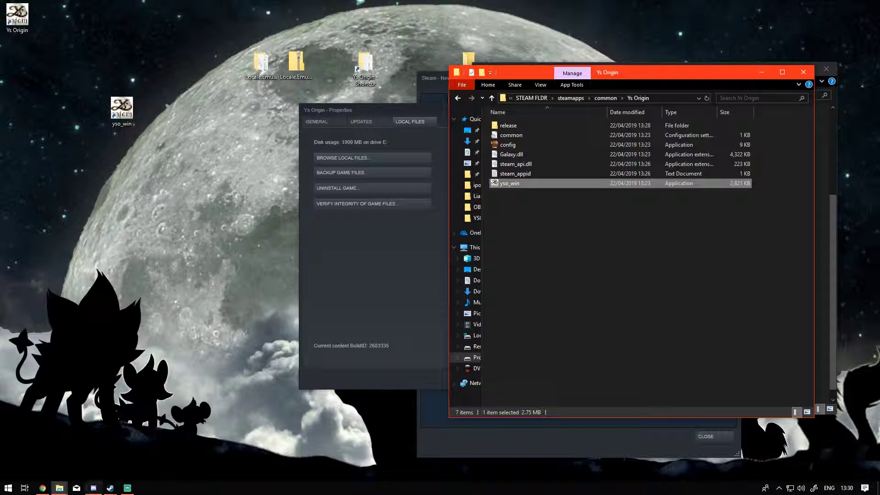
left_click(128, 490)
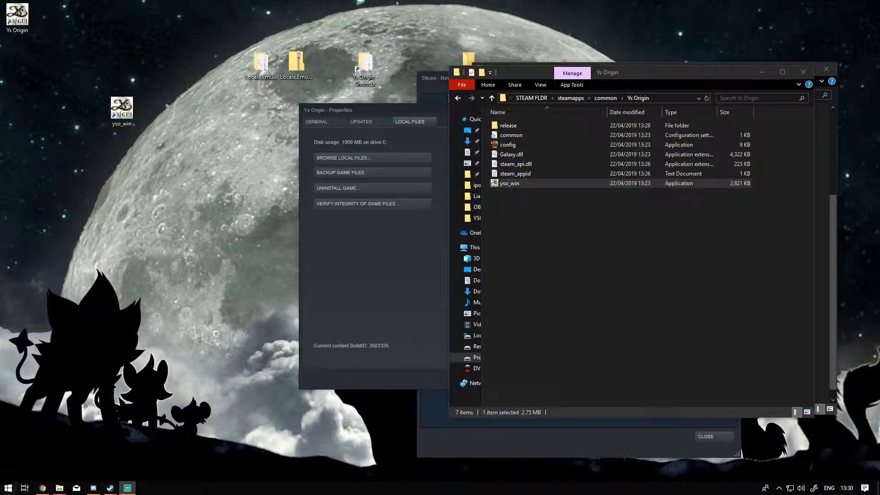